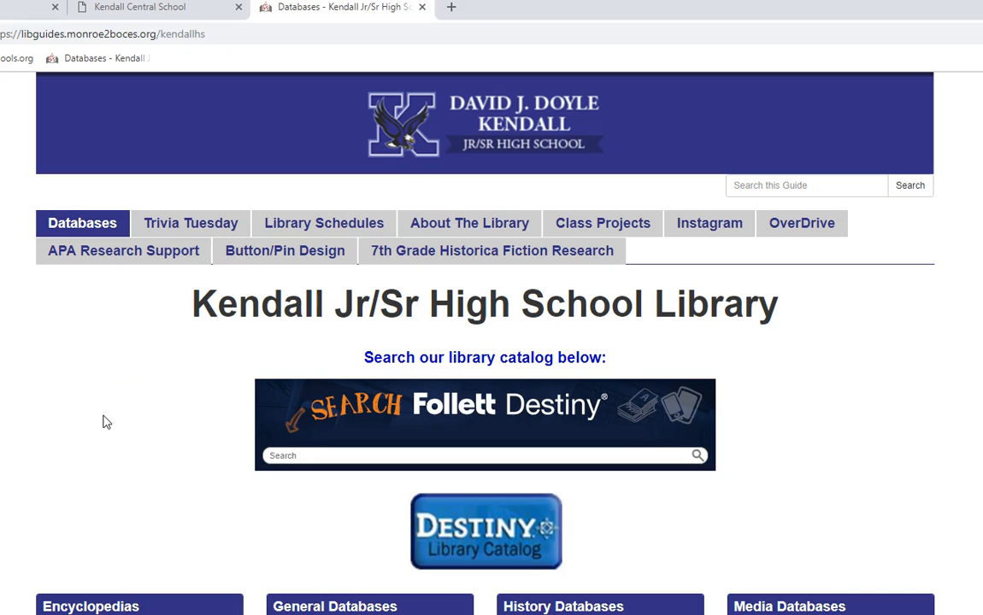
- Reload the Kendall Library databases page
scroll(274, 388, "down", 2)
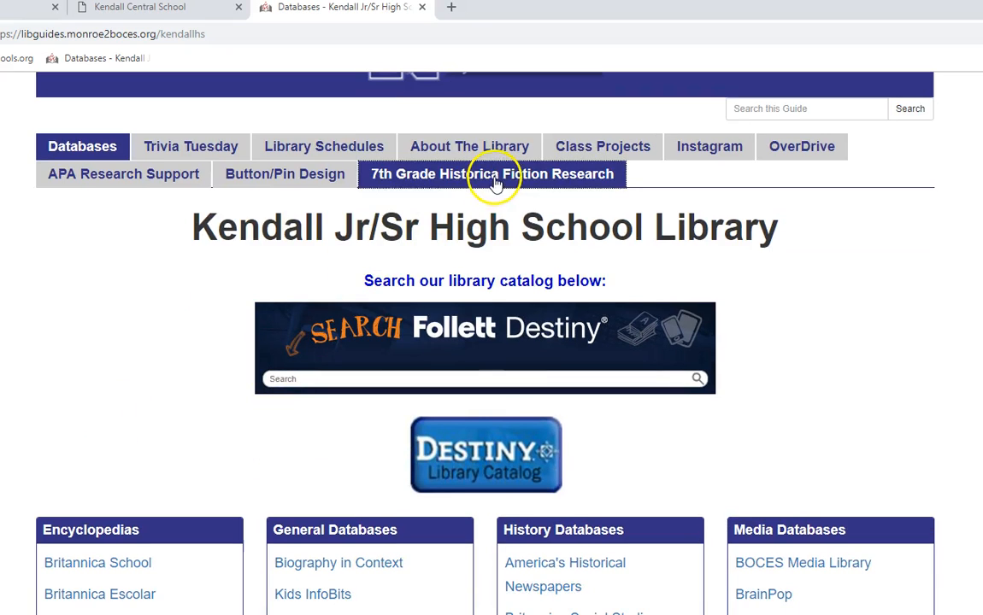
scroll(491, 193, "up", 2)
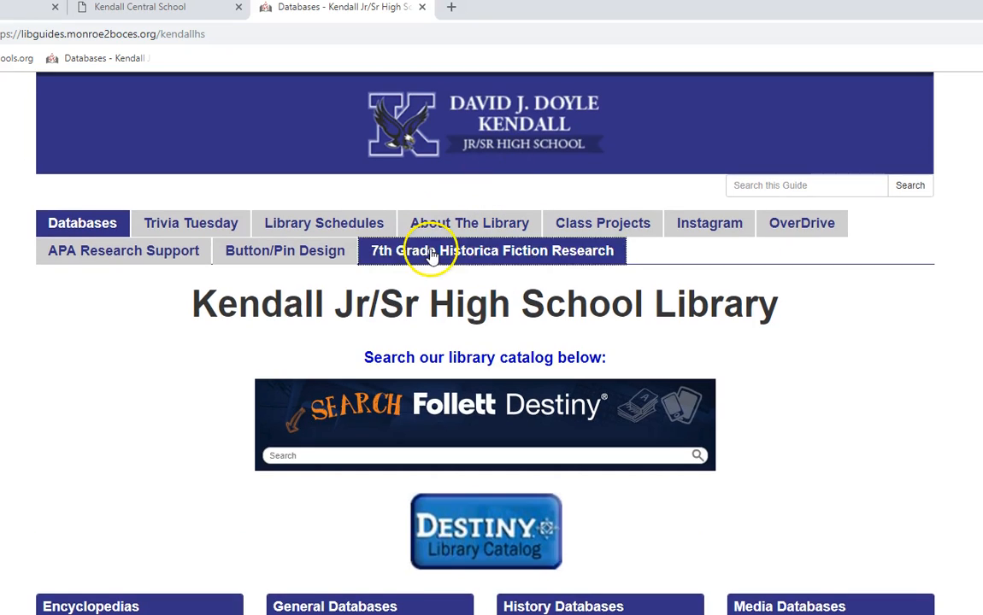
left_click(84, 60)
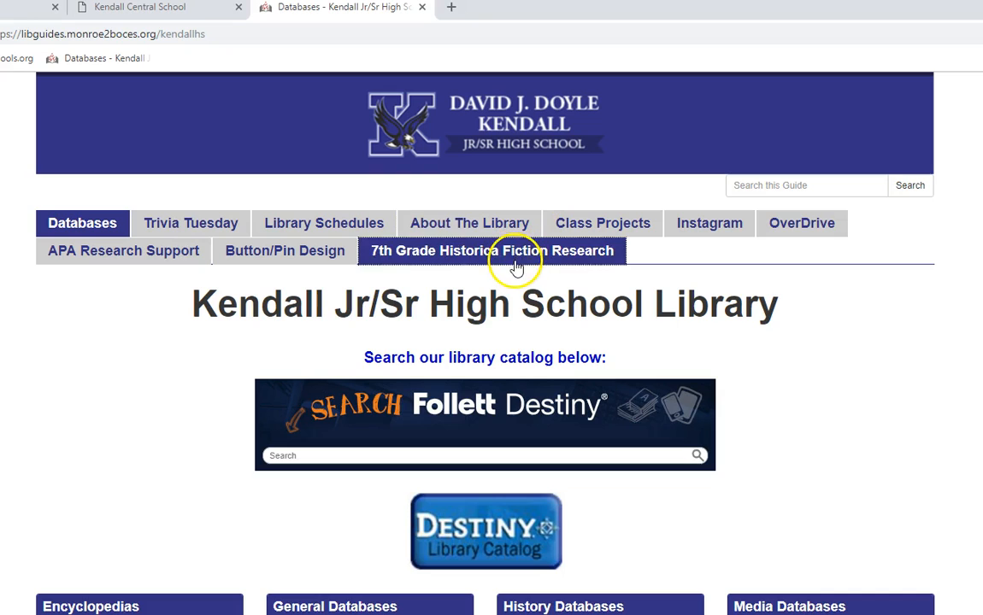
- Open the 7th Grade Historical Fiction Research guide and highlight 'ONLY for images.' and 'MLA format'
left_click(411, 251)
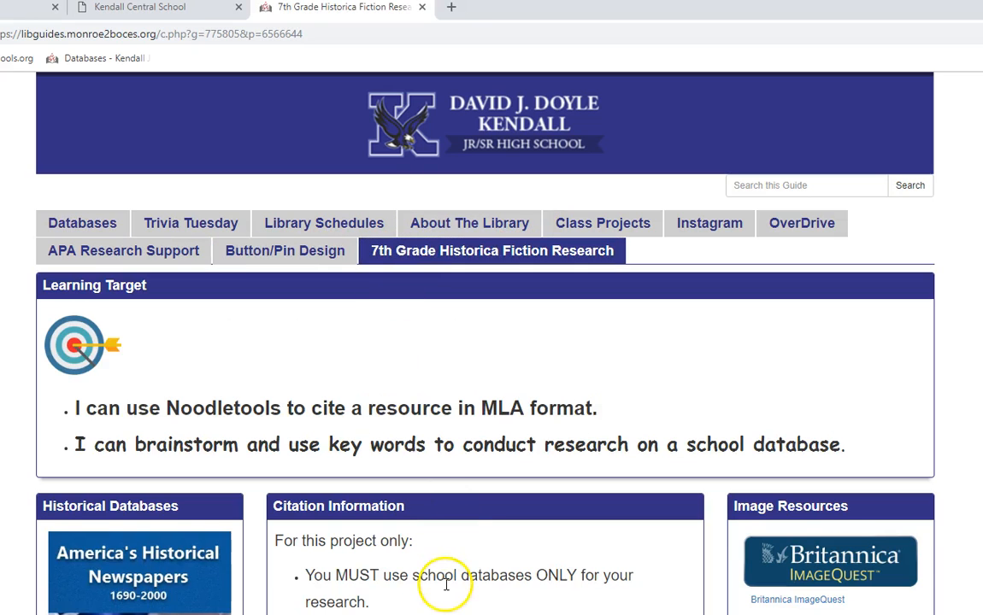
scroll(445, 579, "down", 3)
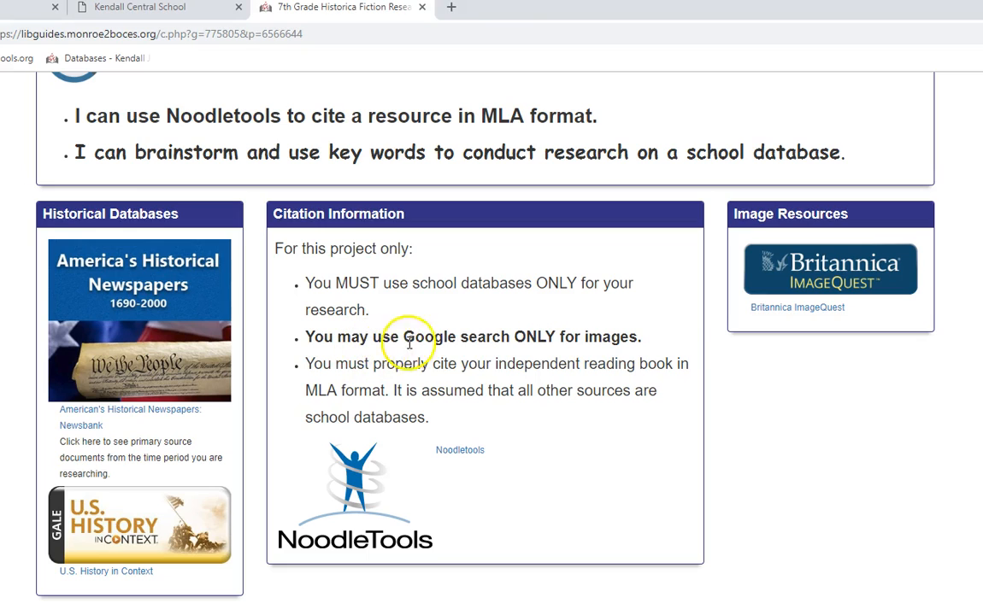
left_click_drag(519, 339, 648, 344)
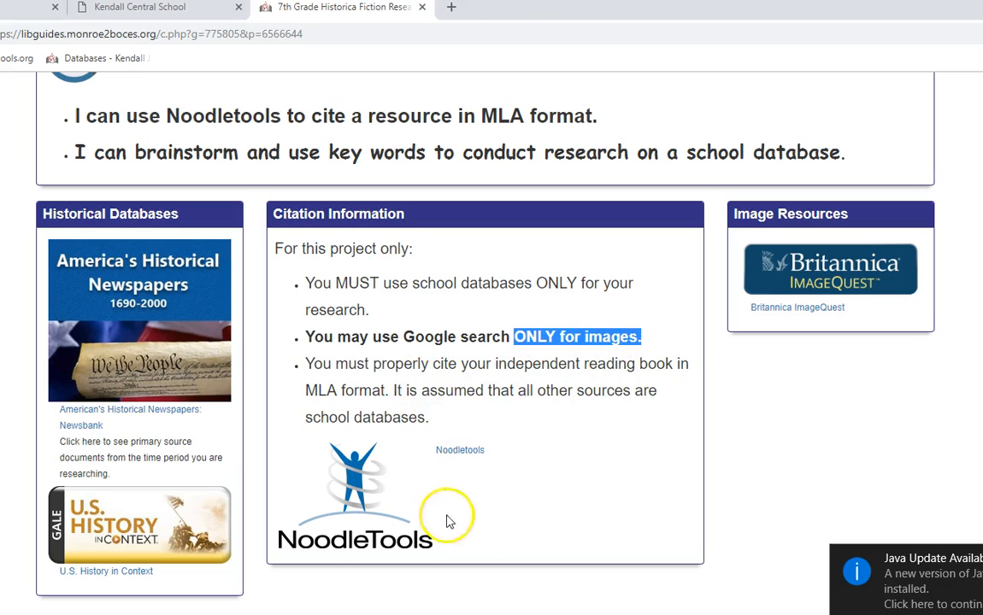
left_click_drag(301, 391, 393, 396)
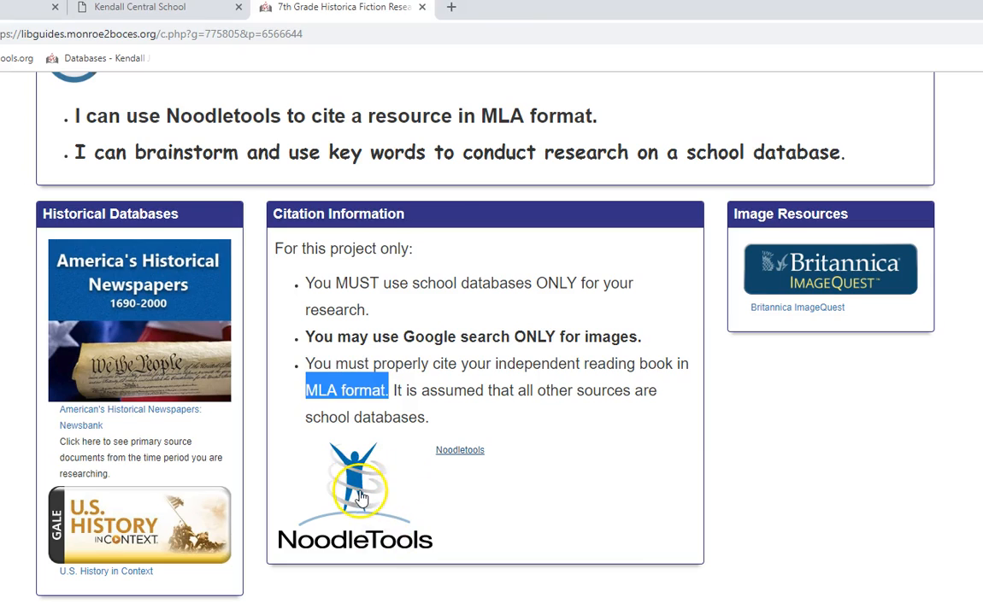
- Open NoodleTools in a new tab, enter the school e-mail in the G Suite field, and sign in with Google
left_click(359, 491)
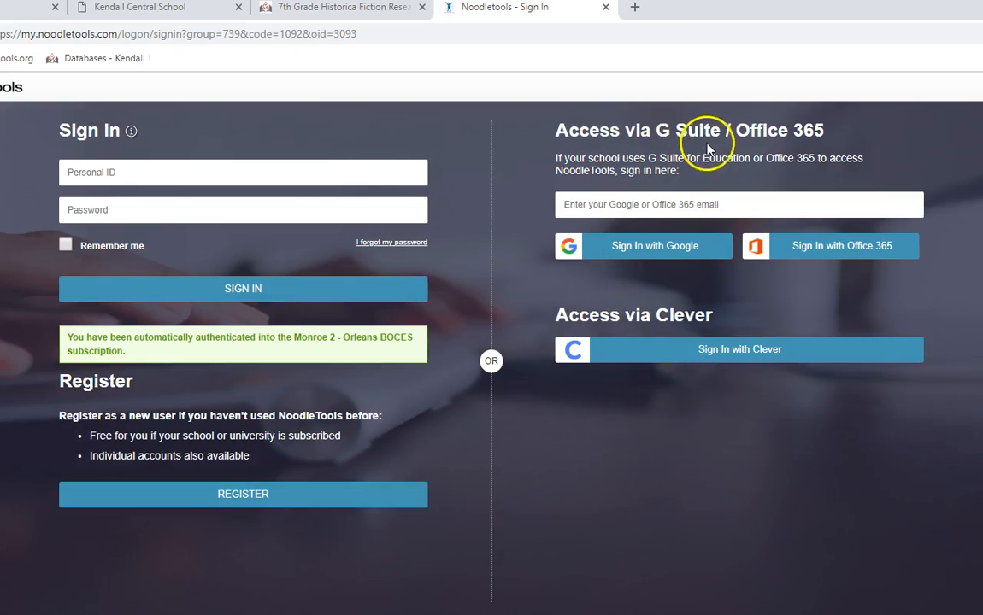
left_click(631, 208)
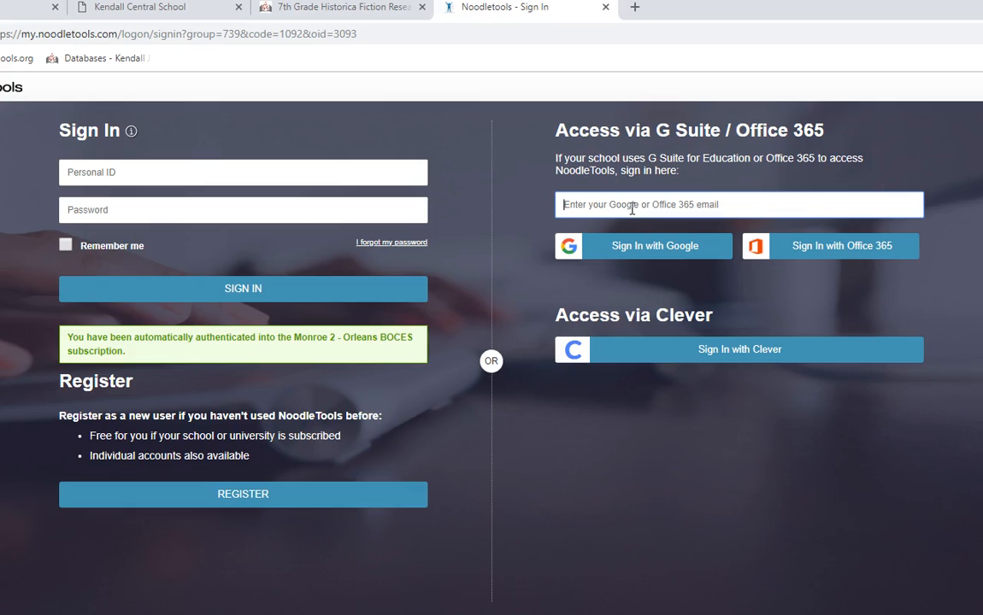
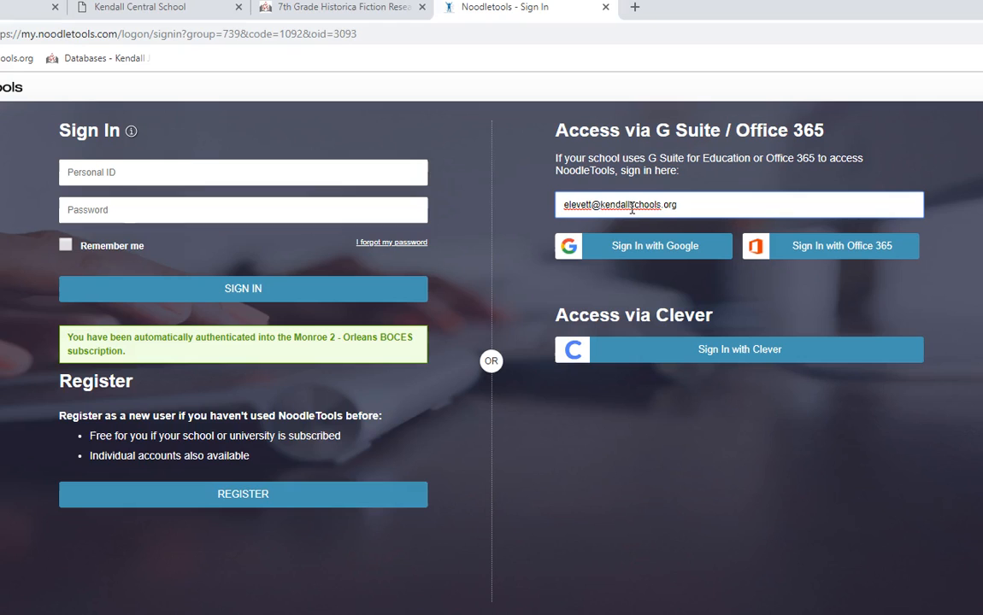
left_click(600, 207)
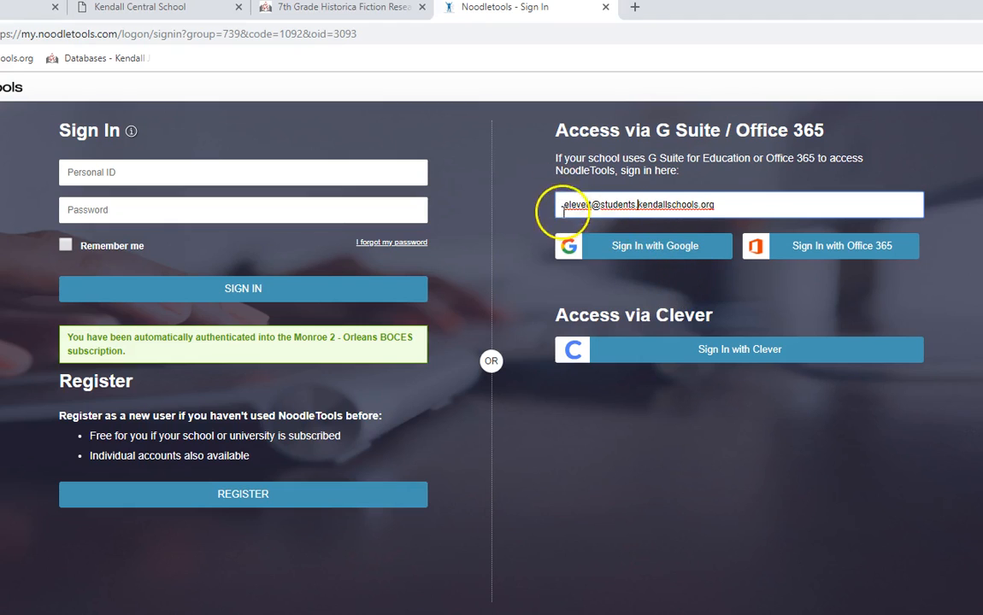
left_click(631, 256)
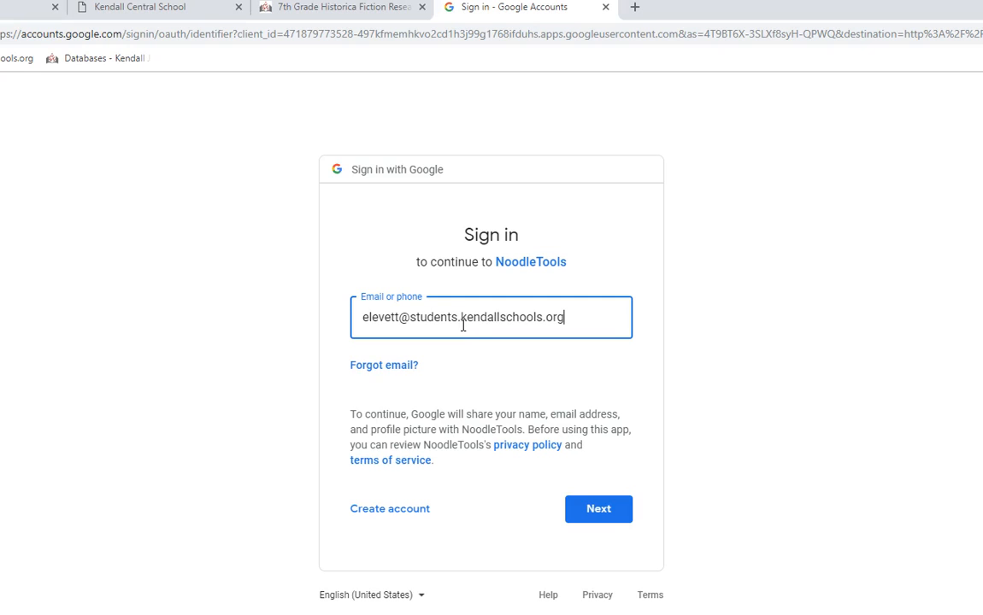
- Confirm the school Google account via Next and Continue on the verification screen
left_click(603, 510)
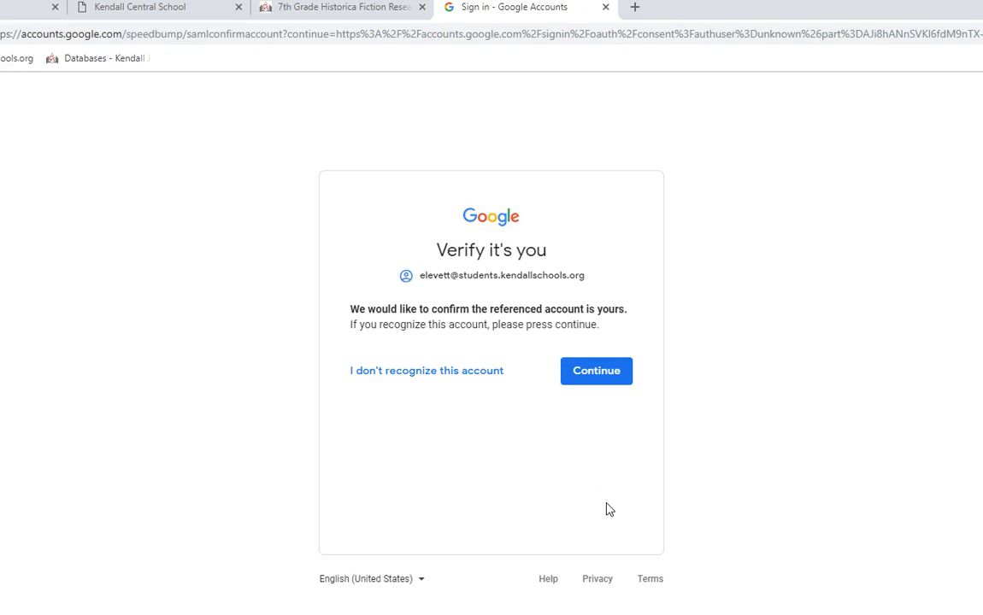
left_click(613, 387)
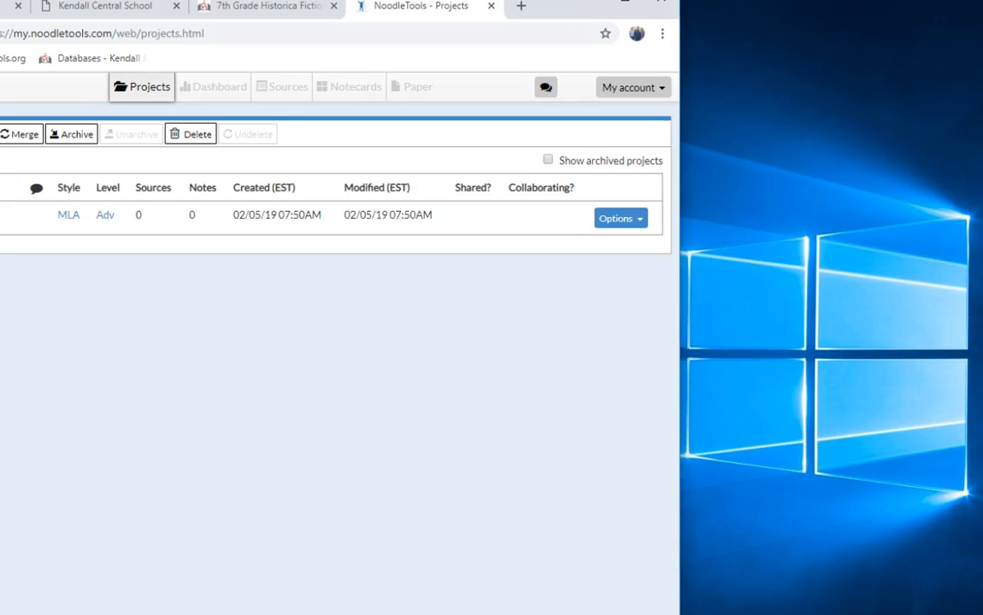
- Create a new MLA project 'Newspaper Project' with Starter citation level
left_click_drag(556, 17, 699, 12)
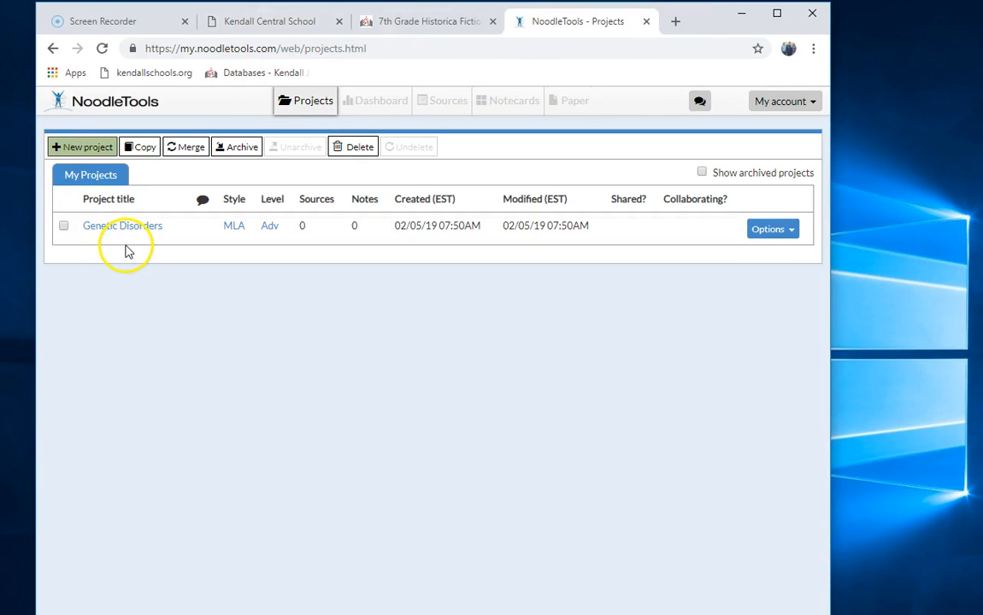
left_click(94, 156)
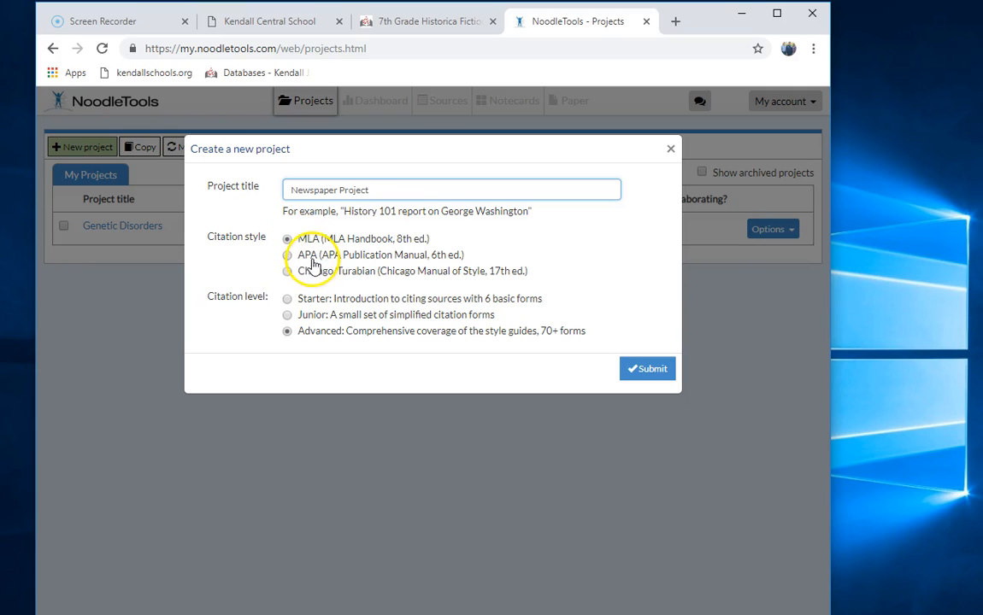
left_click(287, 299)
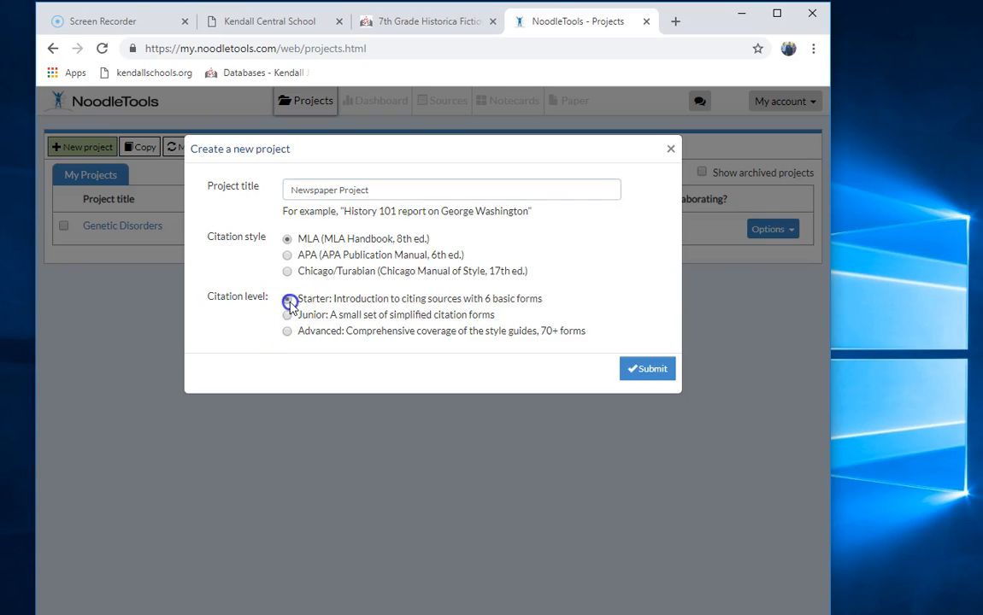
left_click(652, 376)
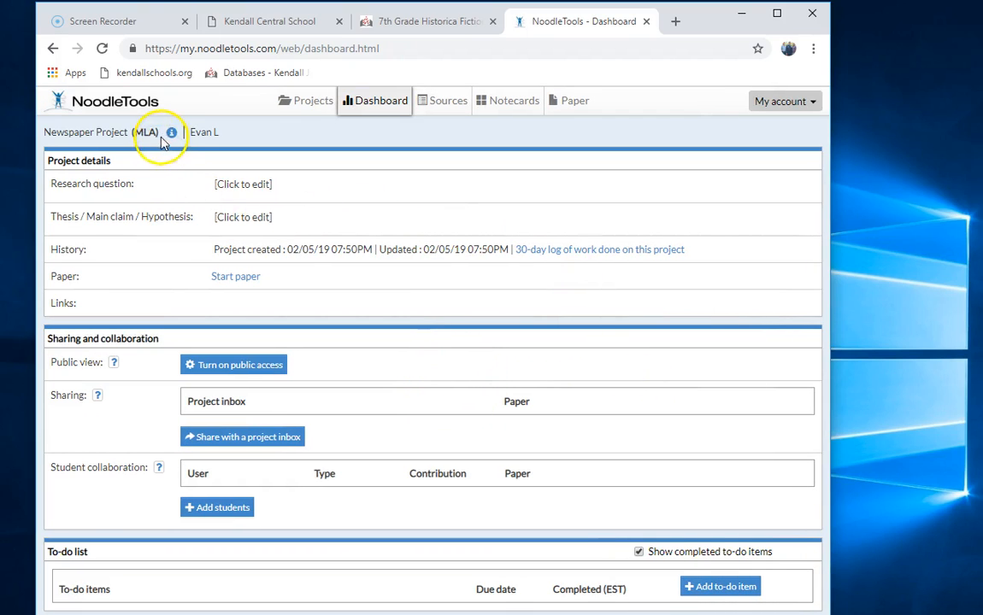
- Create a new Print or in-hand Book citation from the Sources list
left_click(448, 107)
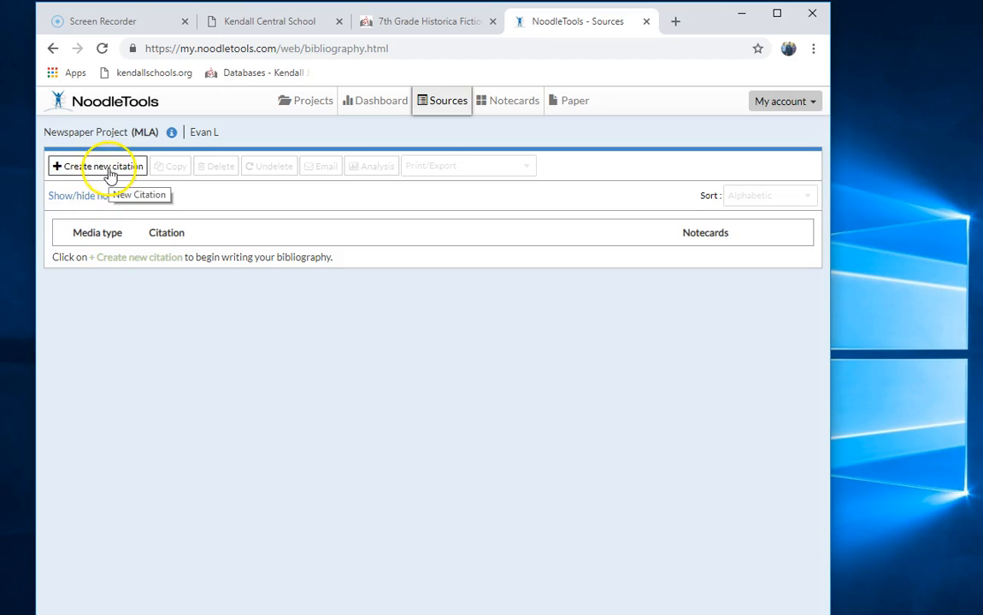
left_click(108, 173)
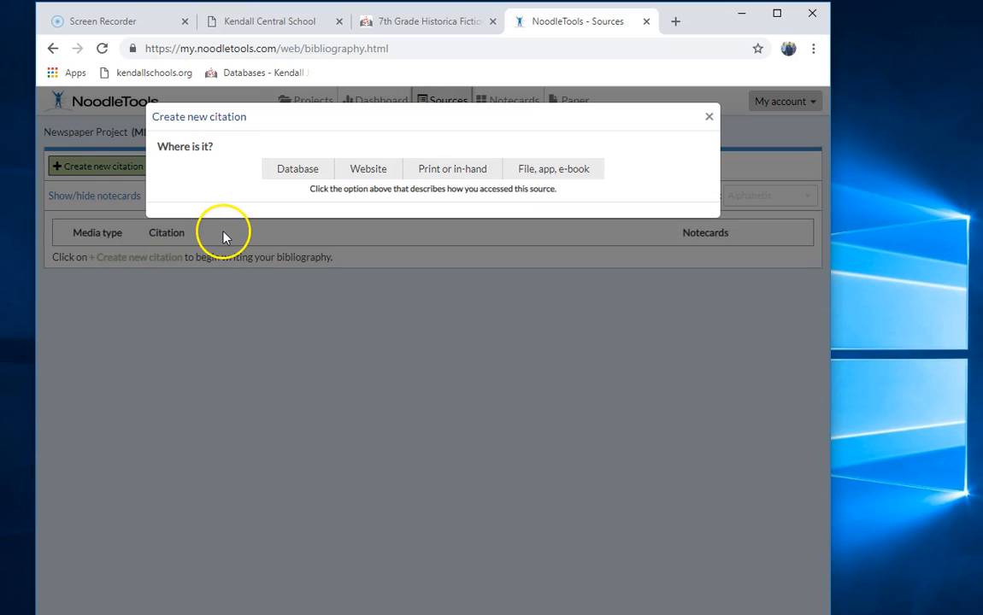
left_click(454, 176)
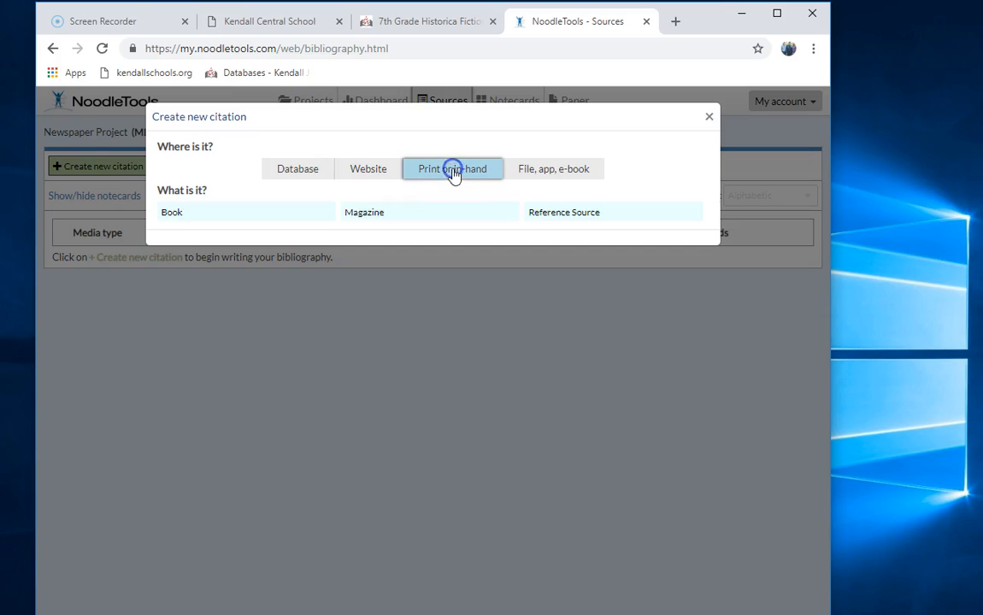
left_click(167, 215)
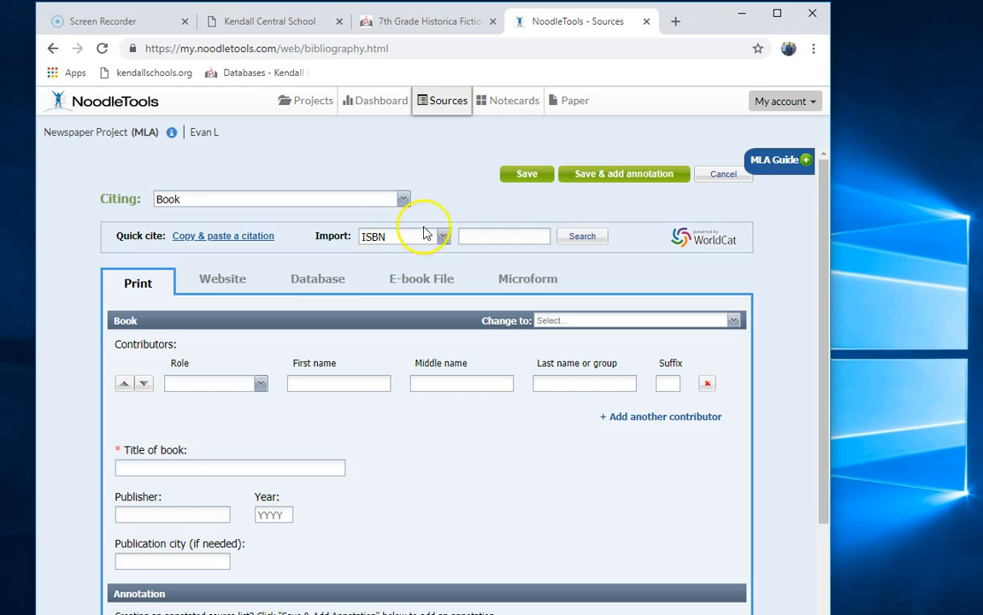
left_click(402, 248)
left_click(517, 237)
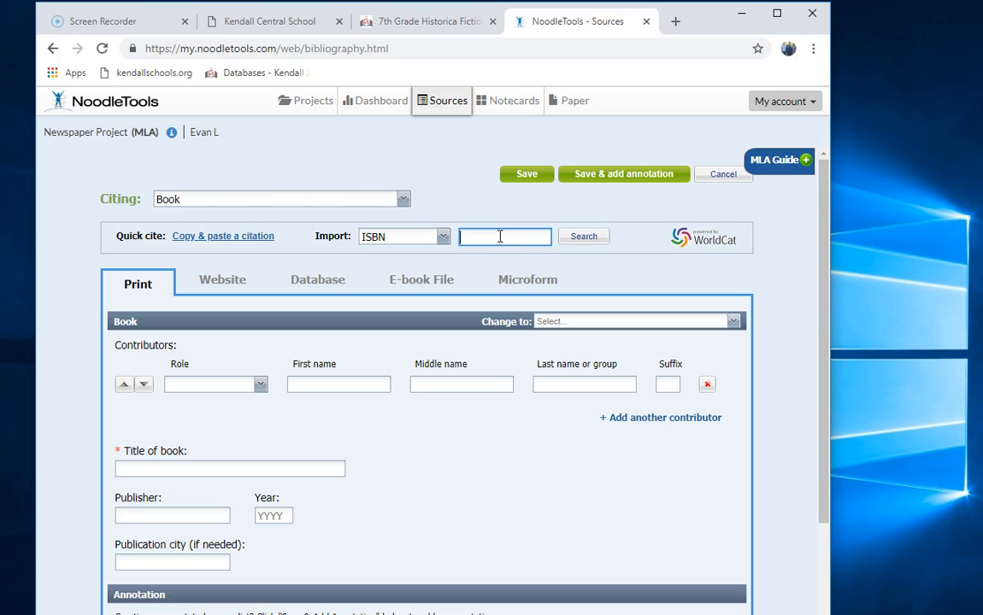
type("9781452148571")
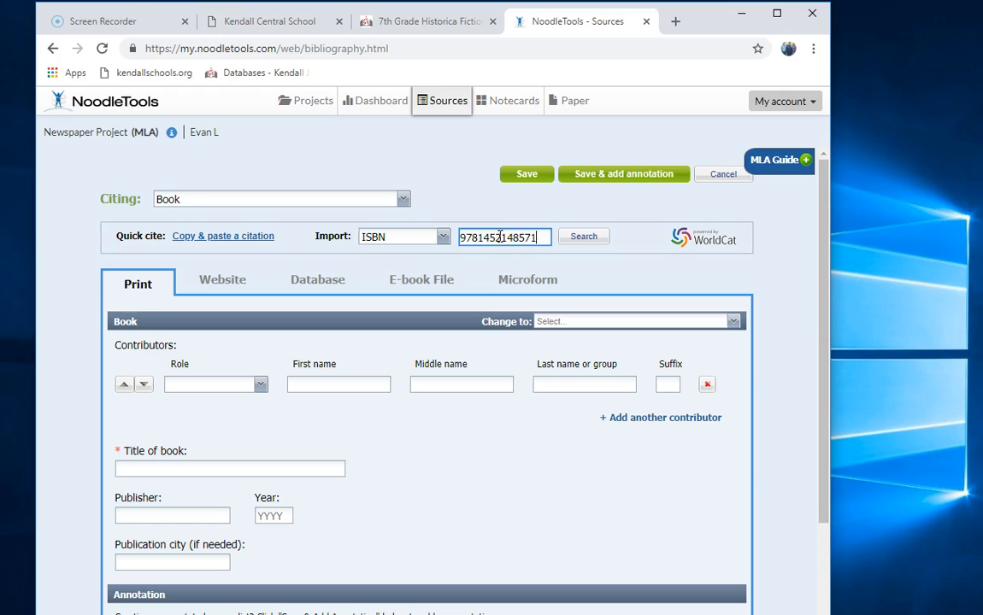
left_click(584, 237)
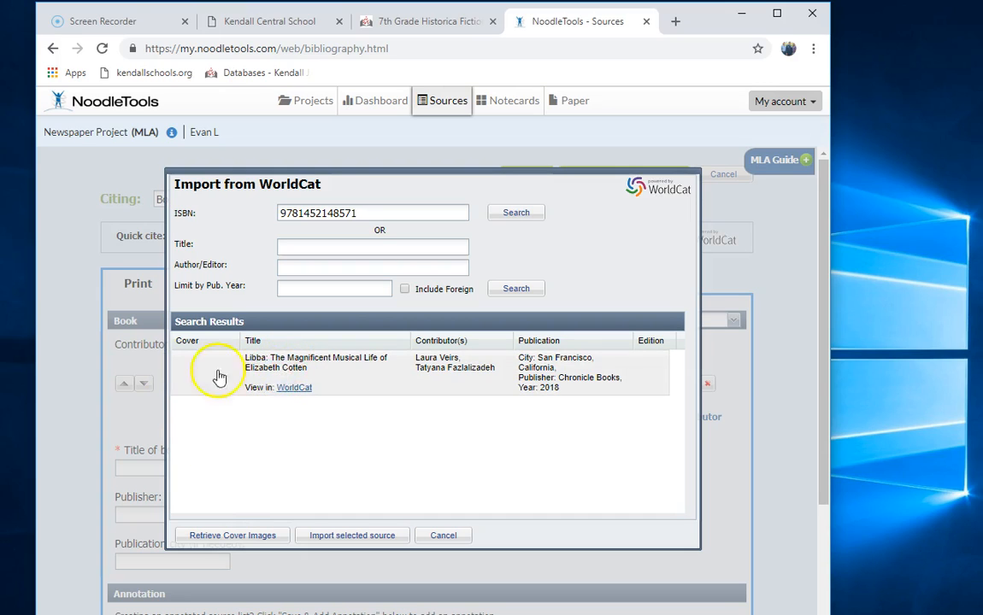
- Import the Libba WorldCat result and set the second contributor's role to Illustrator
left_click(306, 374)
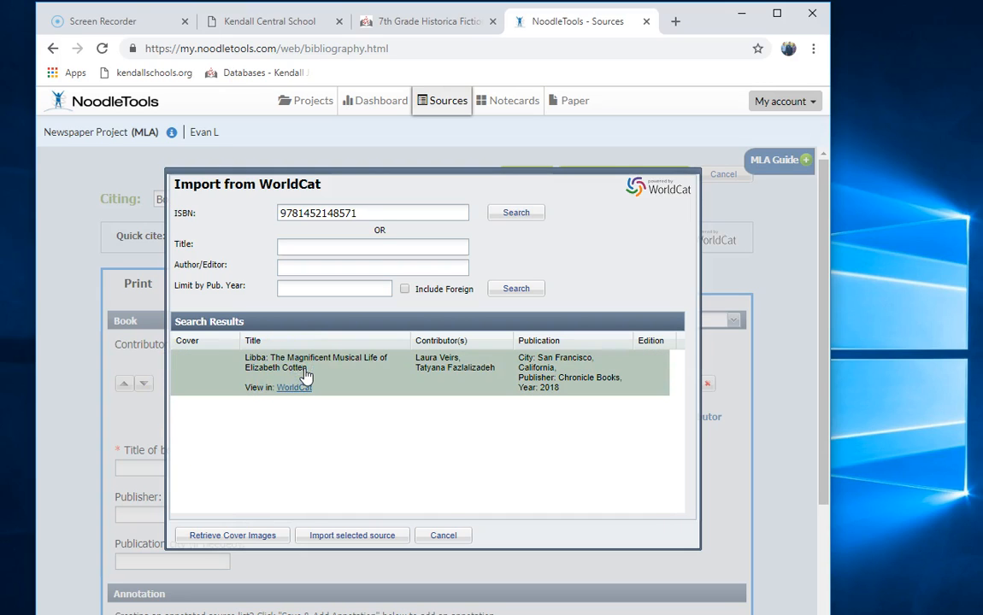
left_click(353, 539)
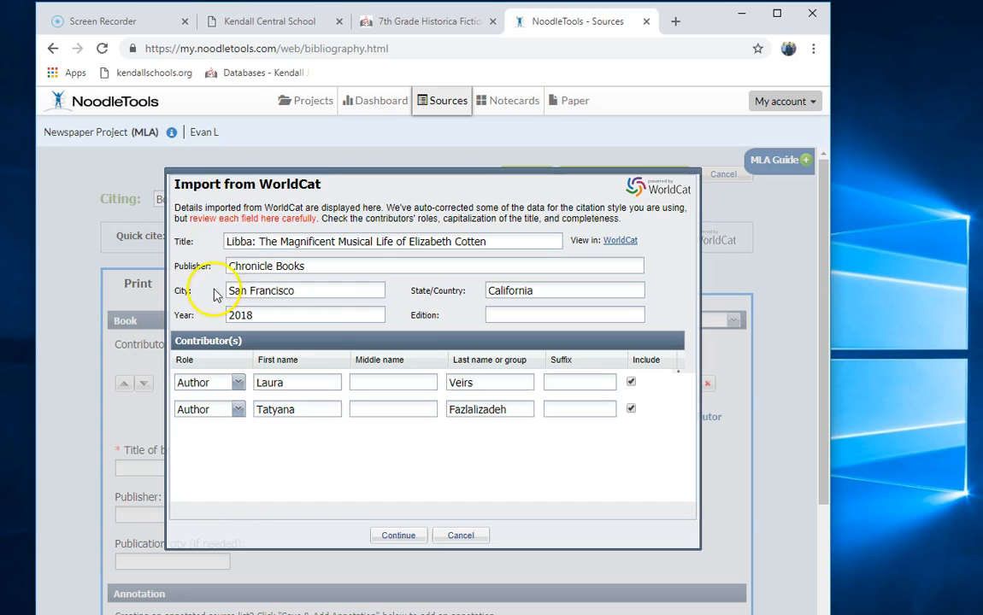
left_click_drag(188, 219, 322, 219)
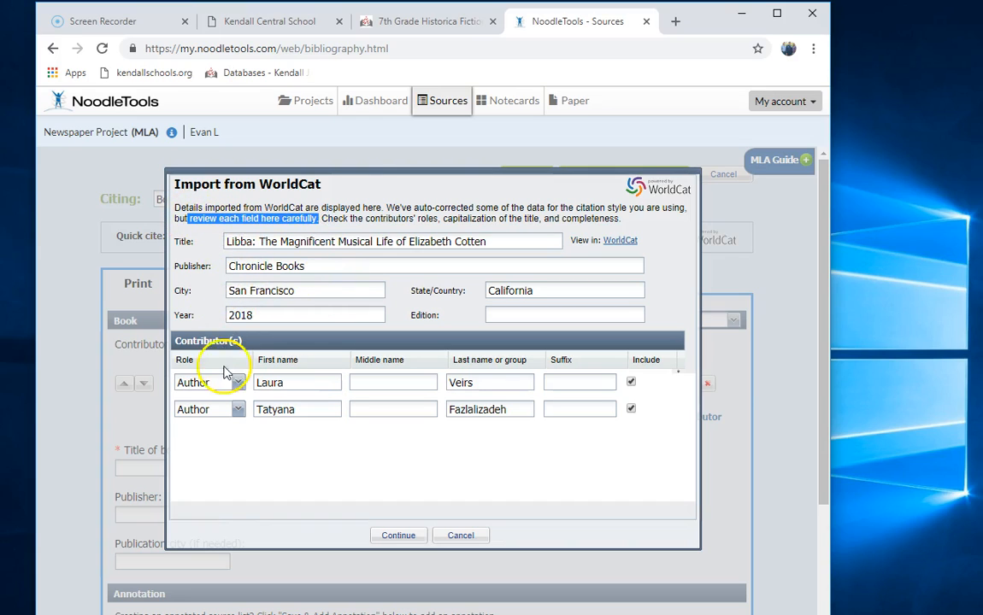
left_click(238, 413)
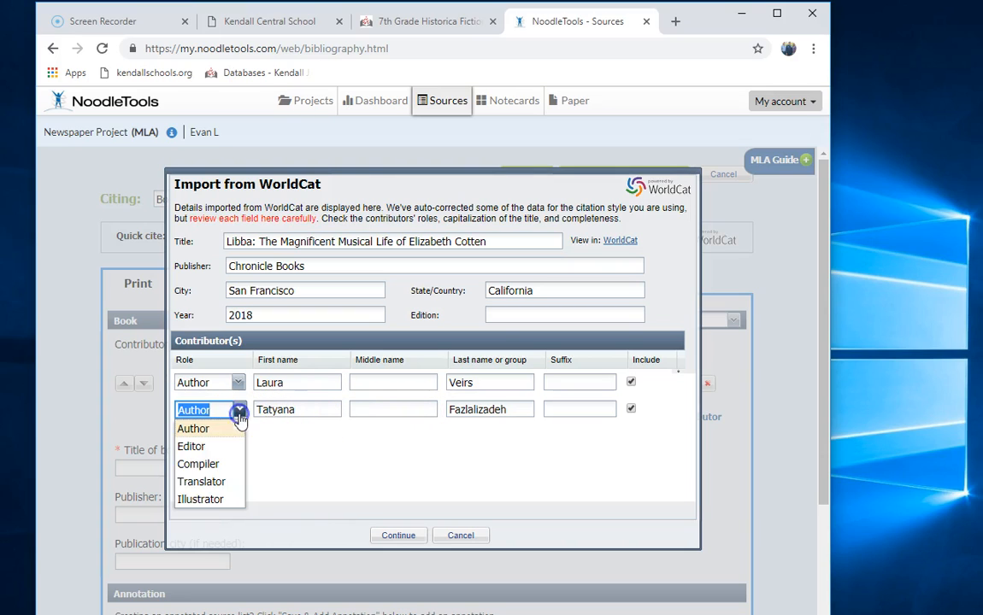
left_click(219, 499)
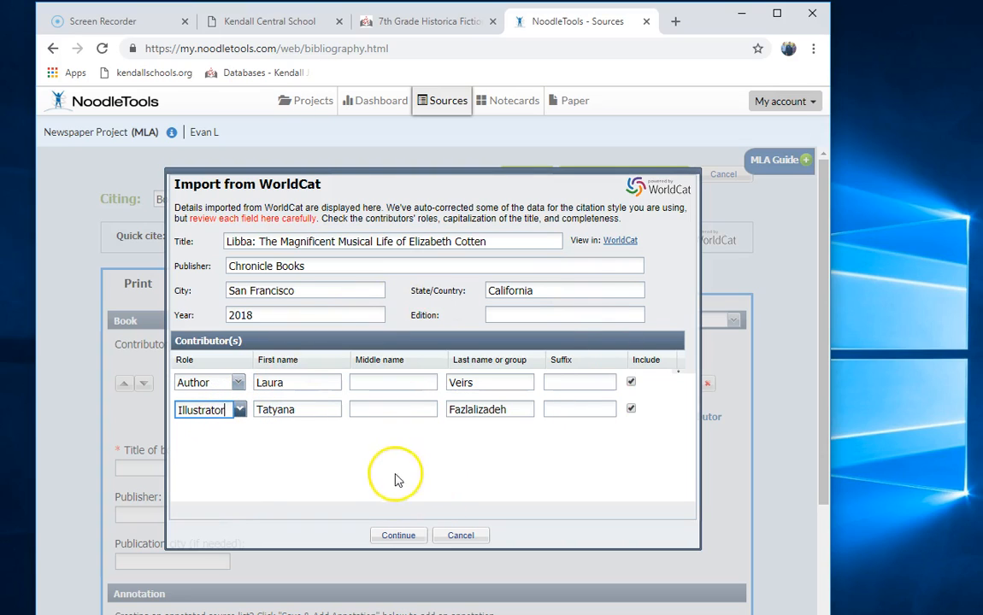
left_click(405, 540)
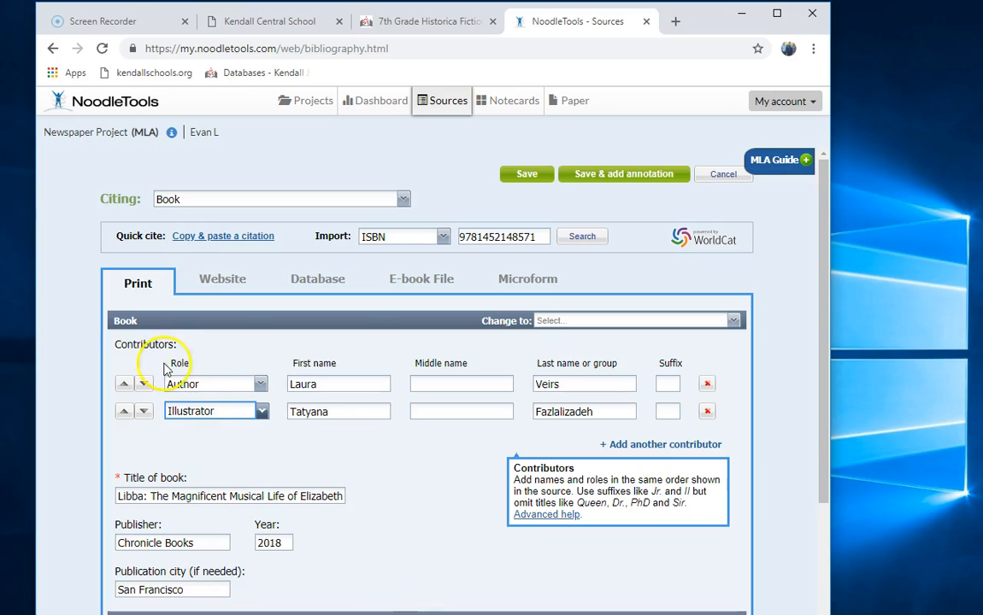
- Review the filled Book form and save the Libba citation
scroll(204, 585, "down", 2)
scroll(205, 595, "down", 1)
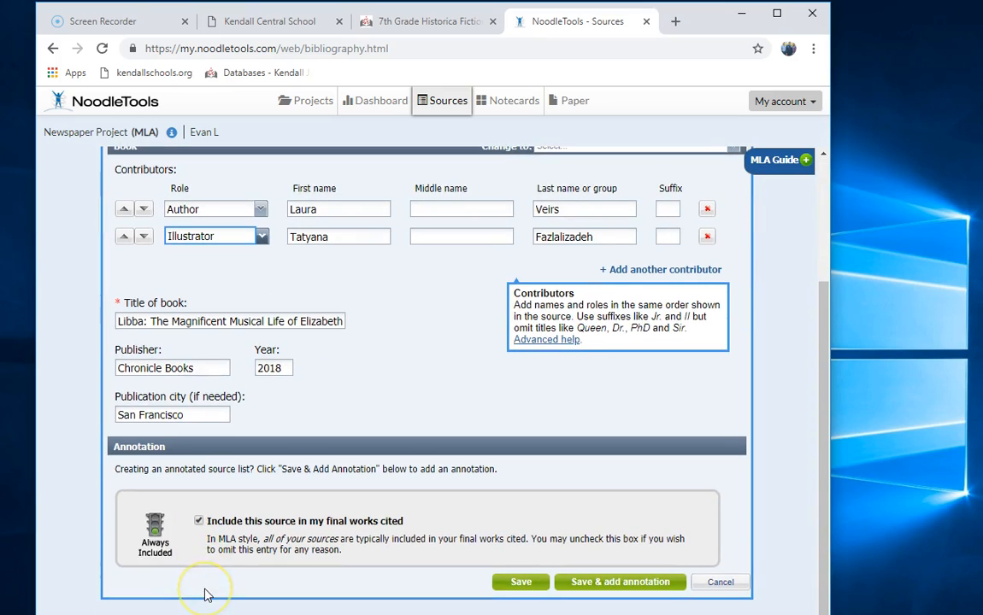
scroll(204, 596, "up", 3)
left_click(464, 235)
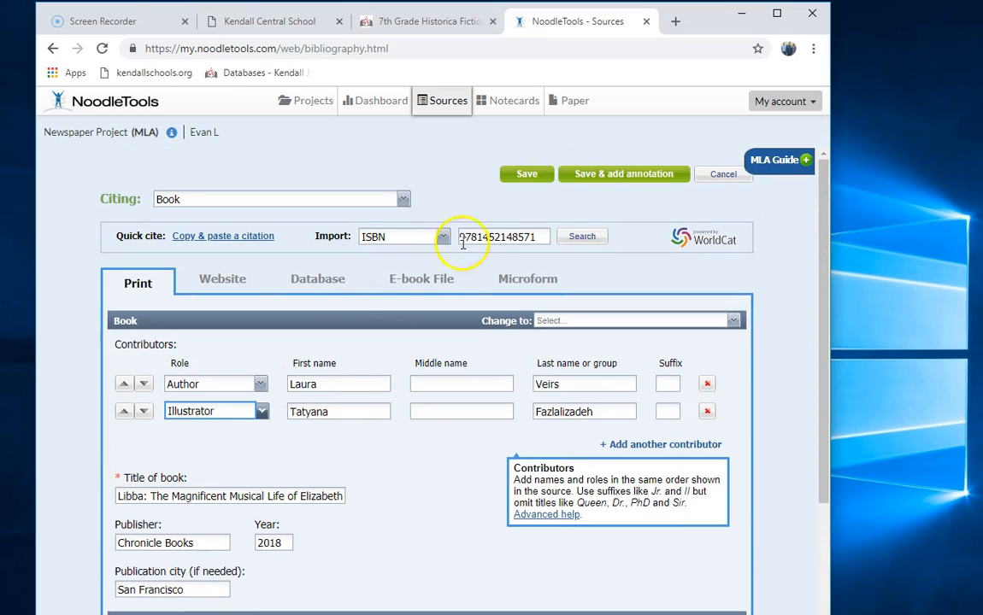
scroll(384, 450, "down", 3)
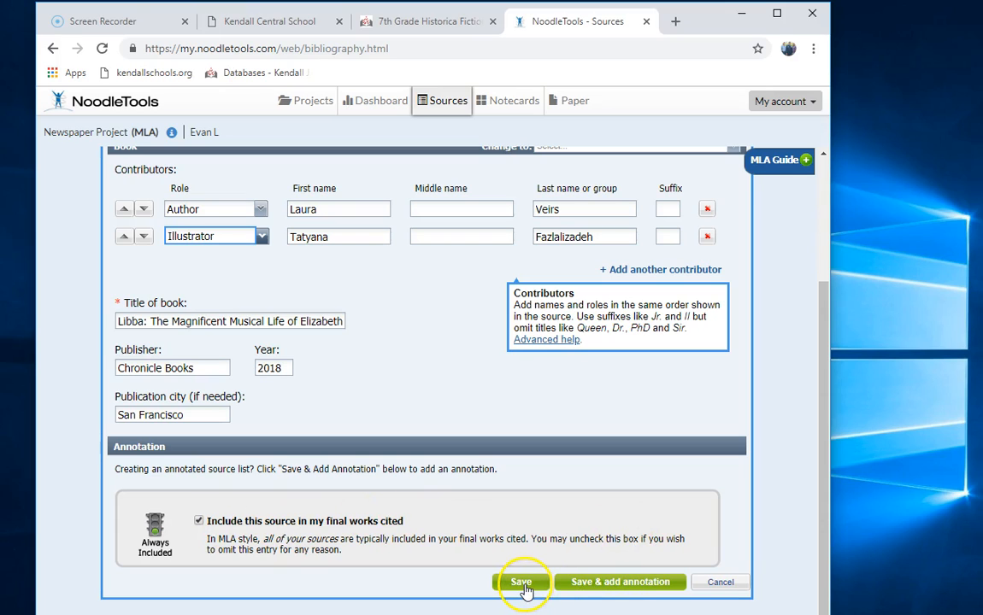
left_click(523, 585)
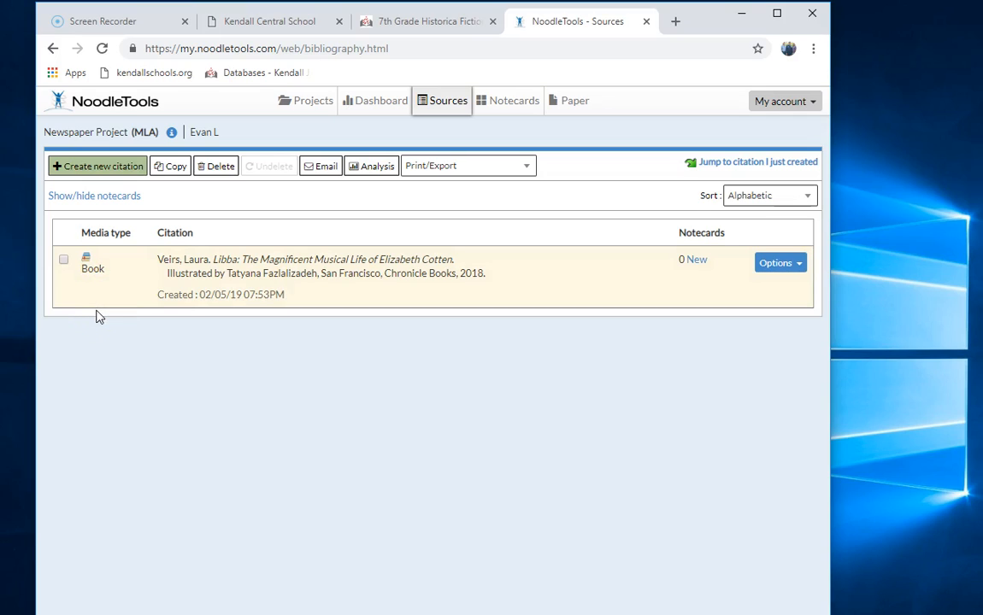
- Export the Works Cited list using Print/Export to Google Docs
left_click(449, 168)
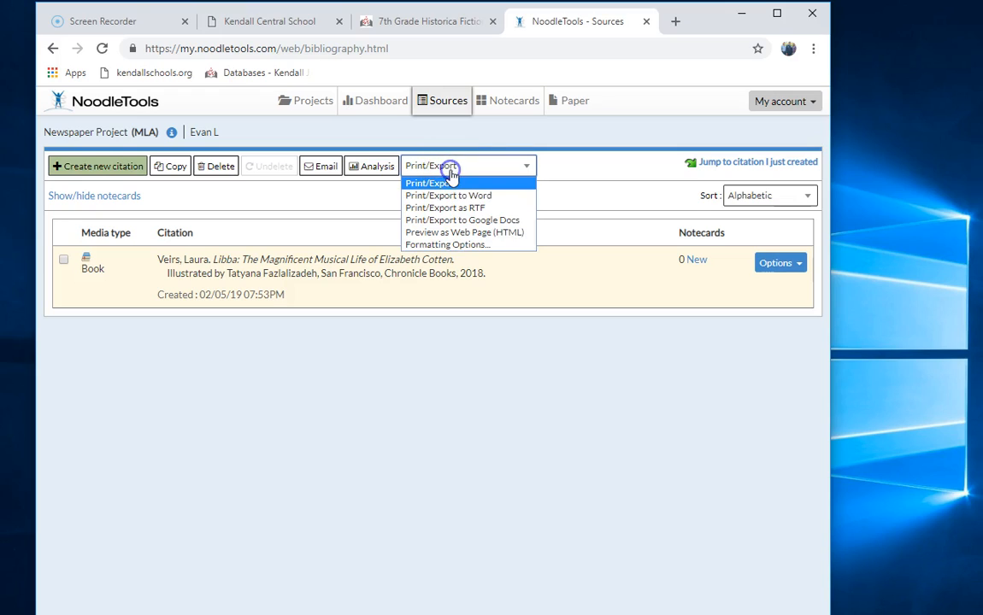
left_click(475, 221)
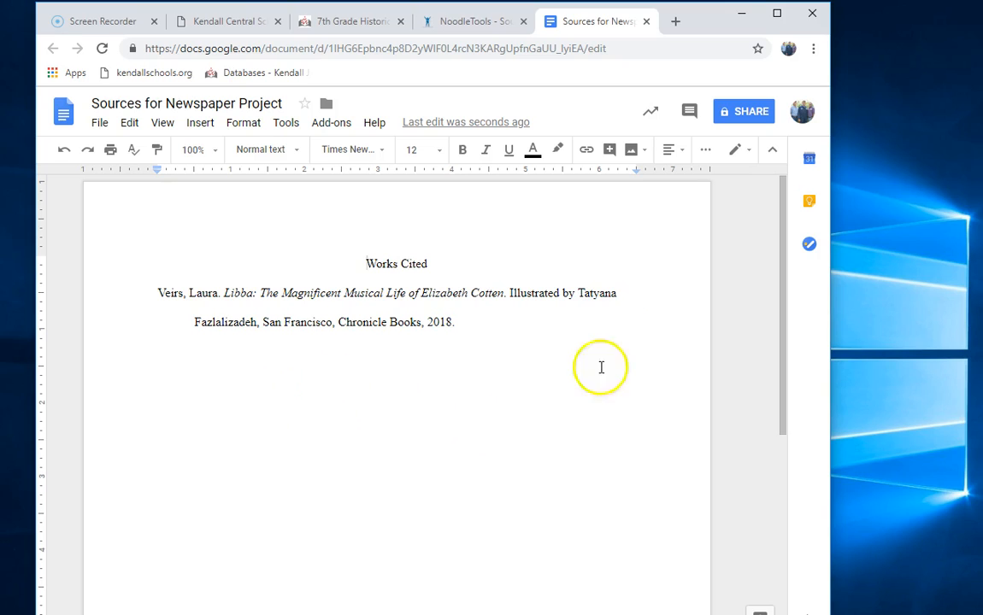
- Share the document with a colleague picked from the name suggestions and send the invitation
left_click(752, 113)
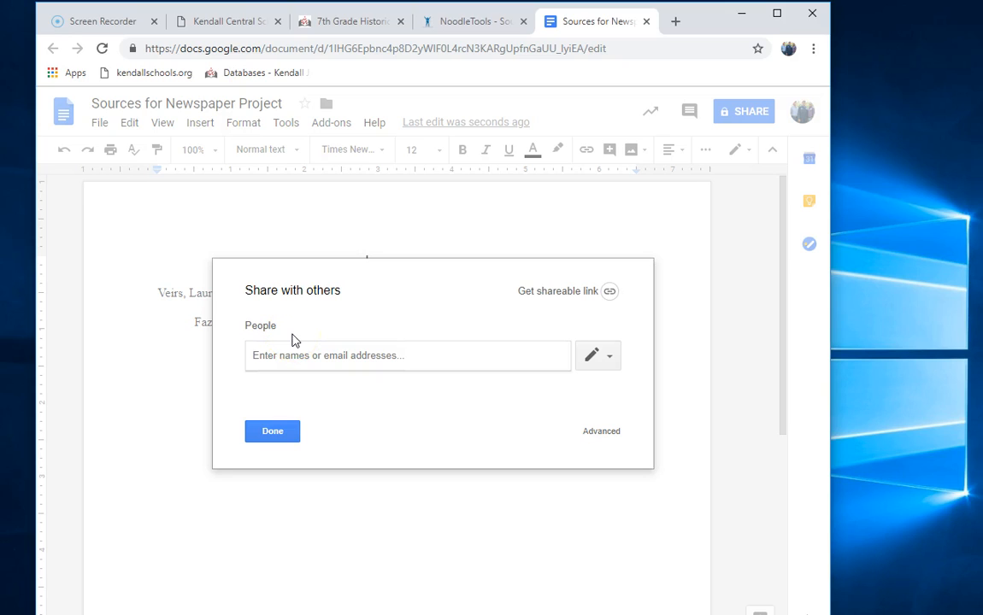
type("tra")
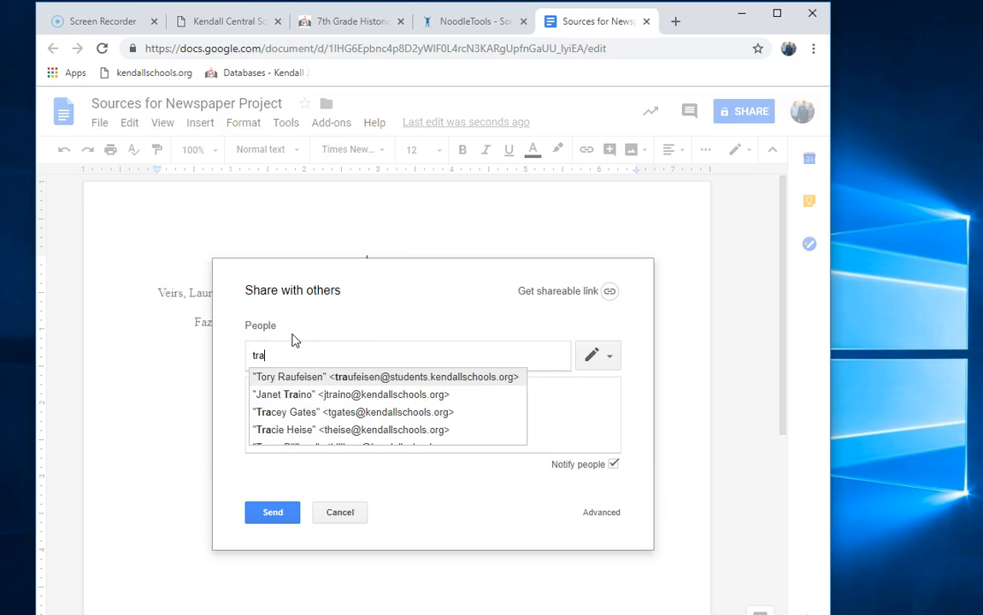
left_click(274, 412)
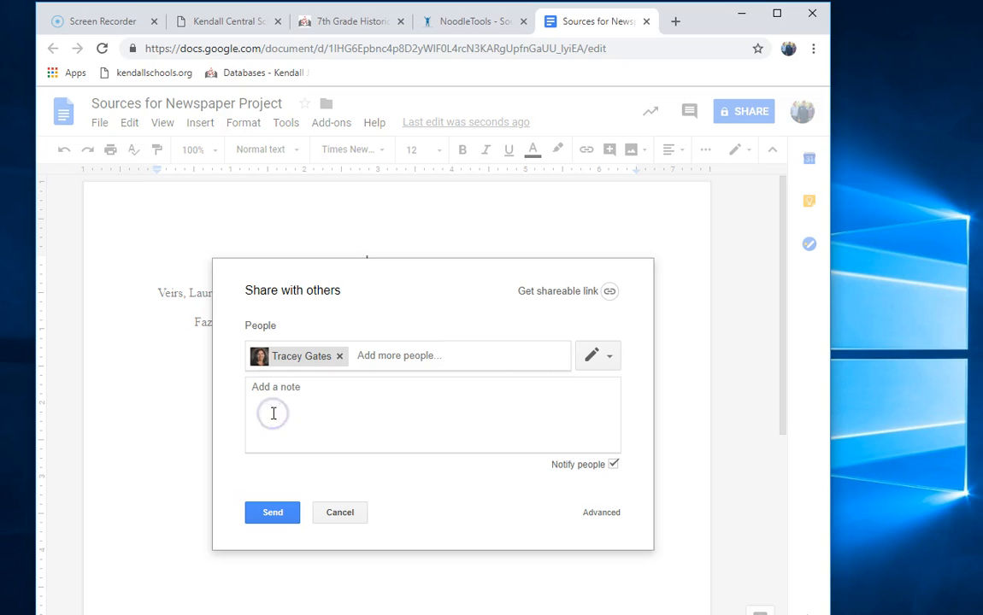
left_click(289, 513)
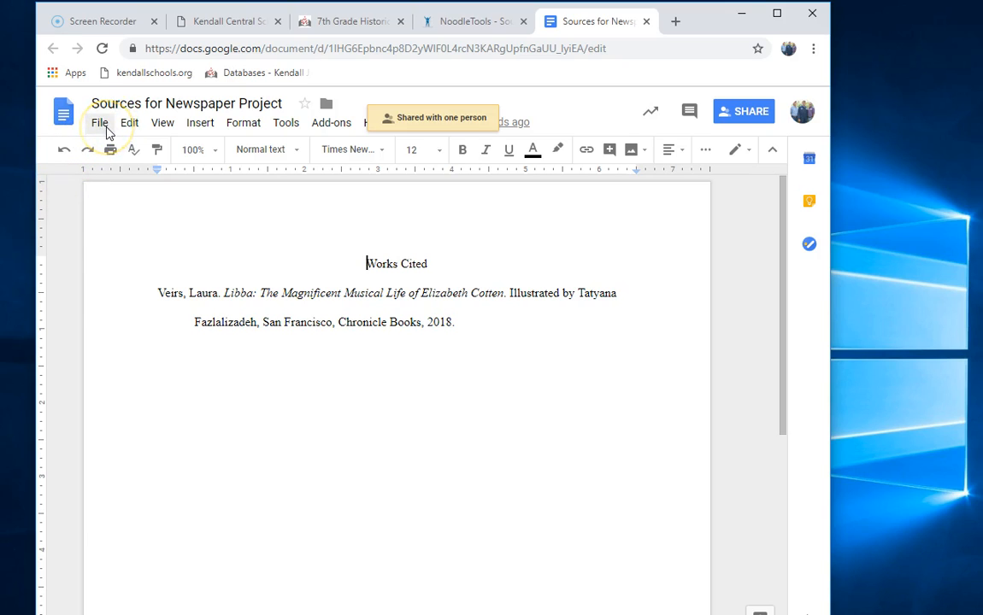
- Print the one-page Works Cited document to the HS Library Copier
left_click(101, 124)
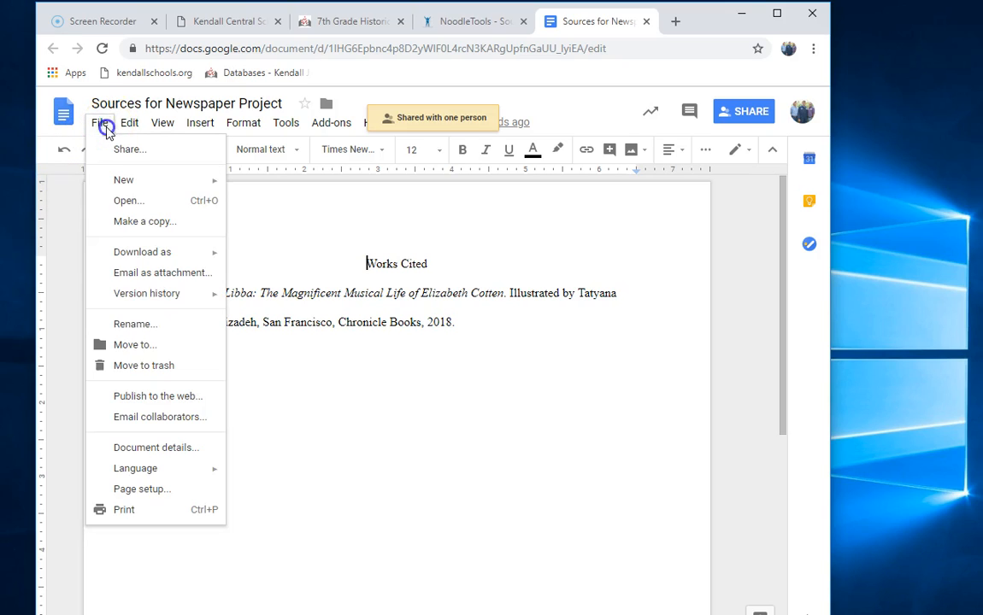
left_click(125, 510)
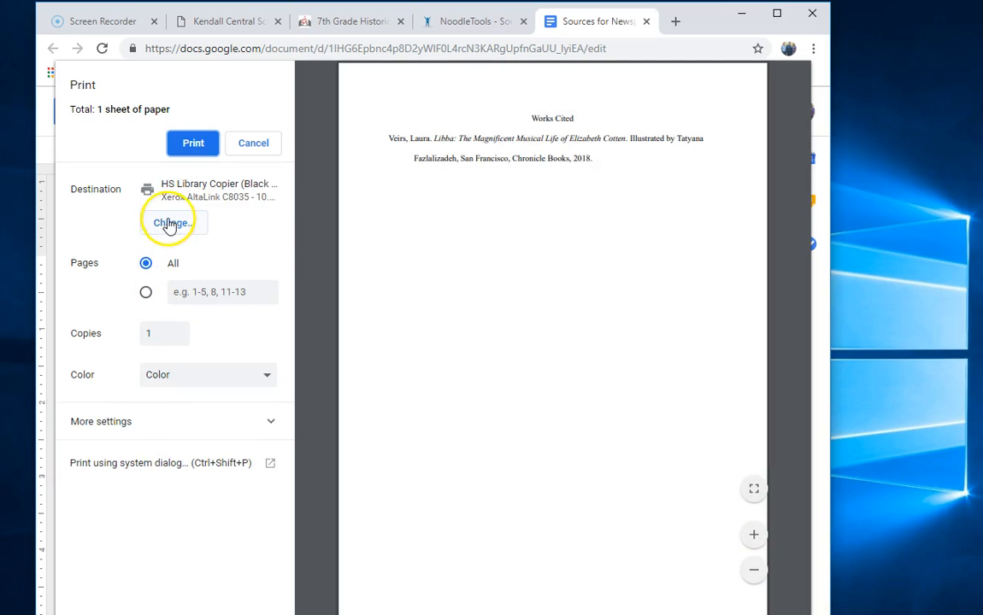
left_click(199, 146)
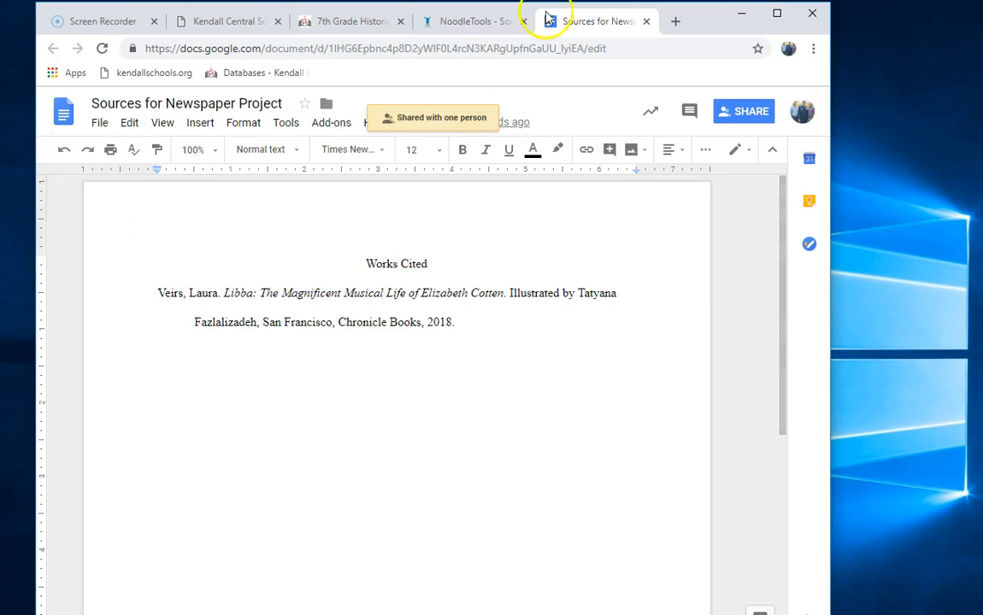